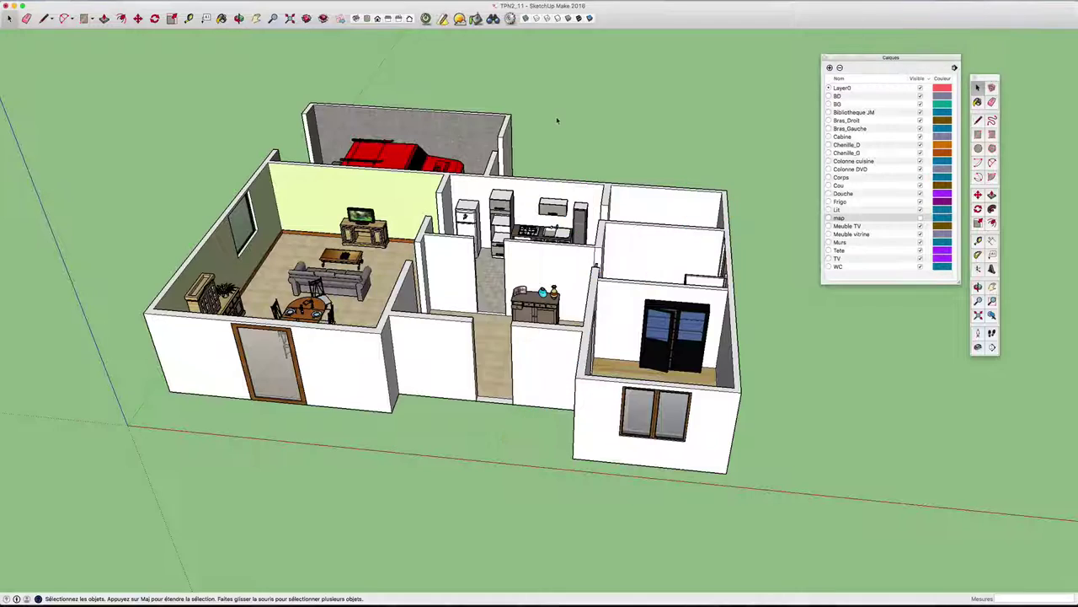
- Orbit around the furnished house from other sides, ending on a front view
mouse_move(559, 118)
mouse_down()
mouse_move(571, 135)
mouse_move(664, 132)
mouse_move(641, 143)
mouse_up()
key(space)
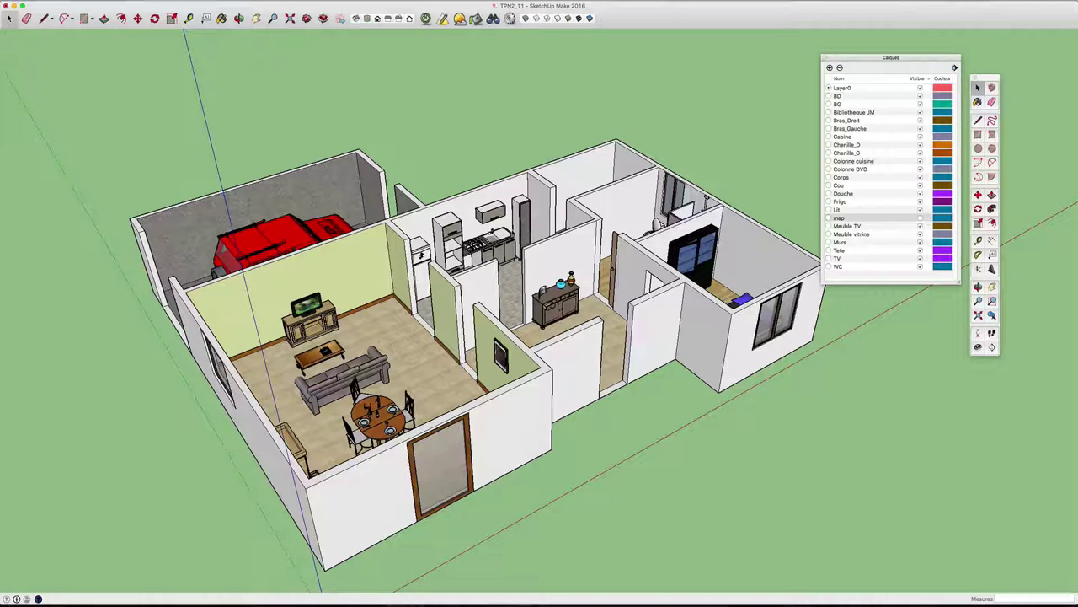
mouse_move(615, 252)
middle_down()
mouse_move(568, 285)
mouse_move(866, 305)
middle_up()
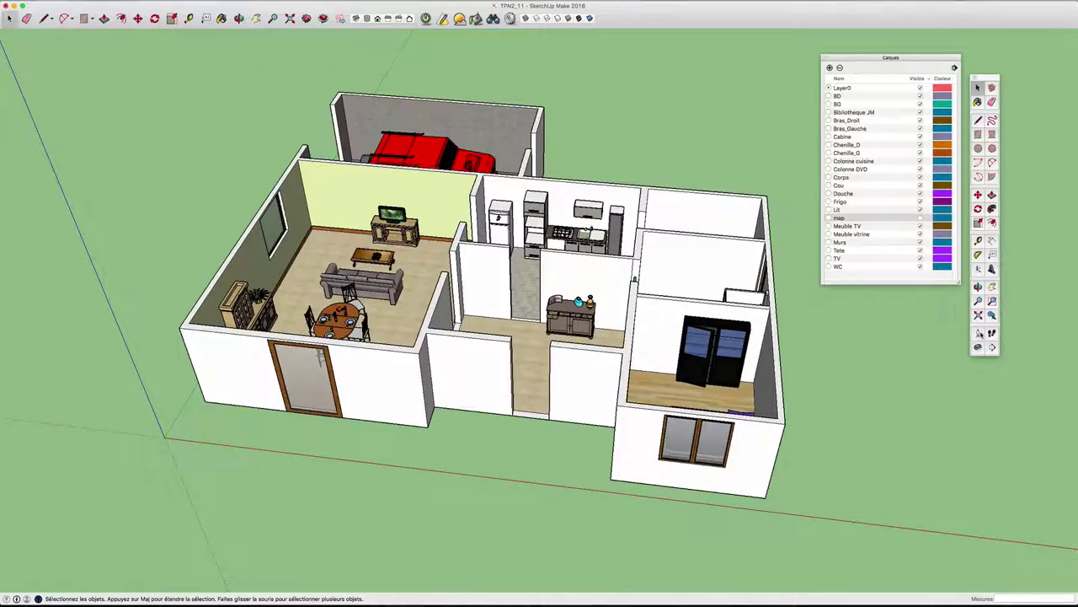
- Position the camera in the hallway near the kitchen with a 150 cm eye height
click(978, 332)
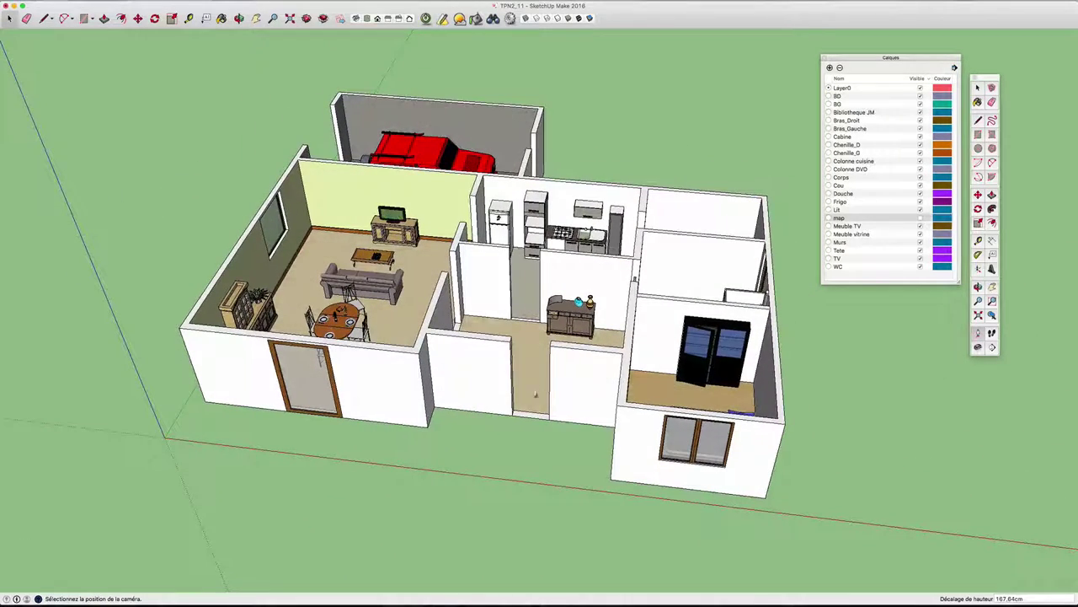
click(535, 397)
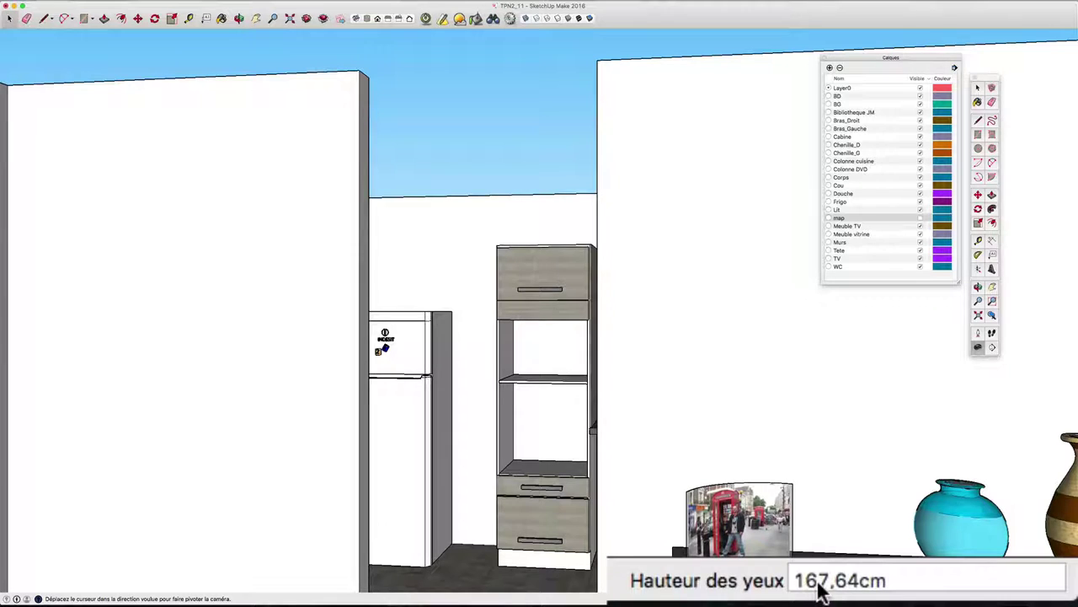
click(896, 579)
double_click(896, 579)
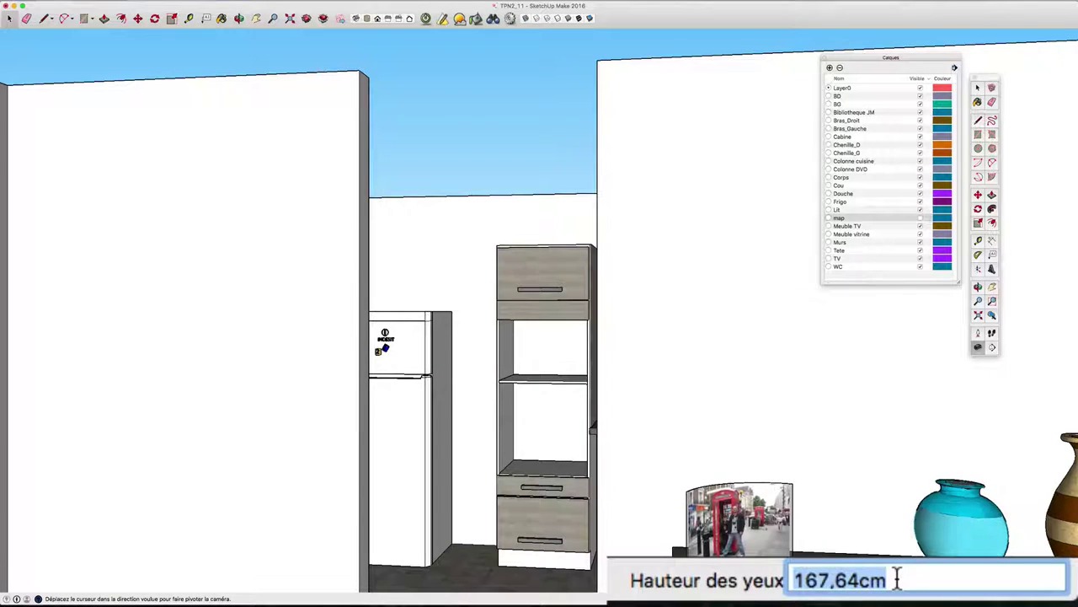
text(150)
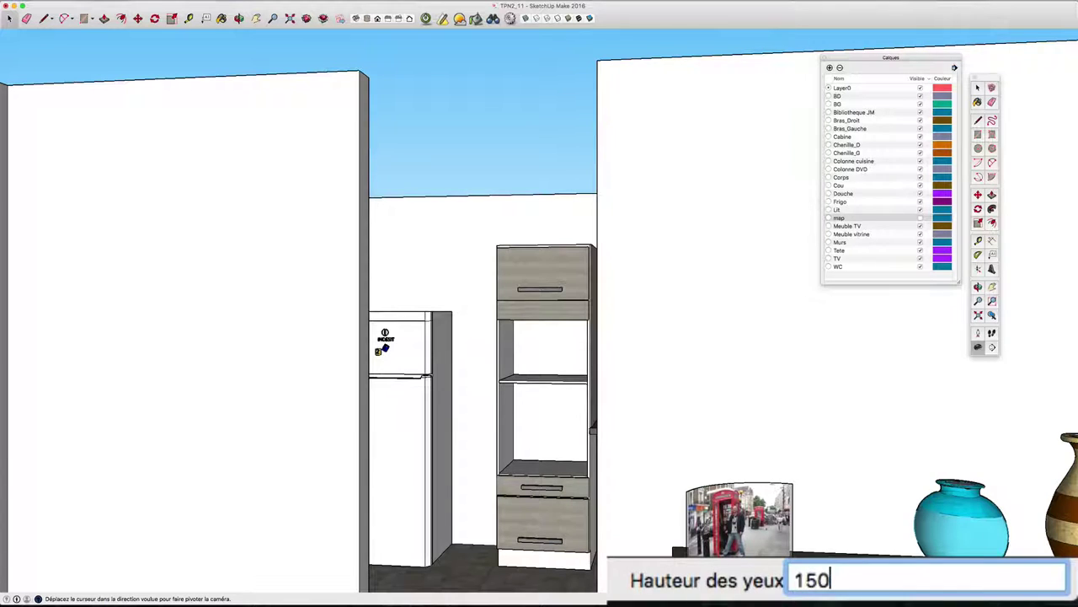
key(Return)
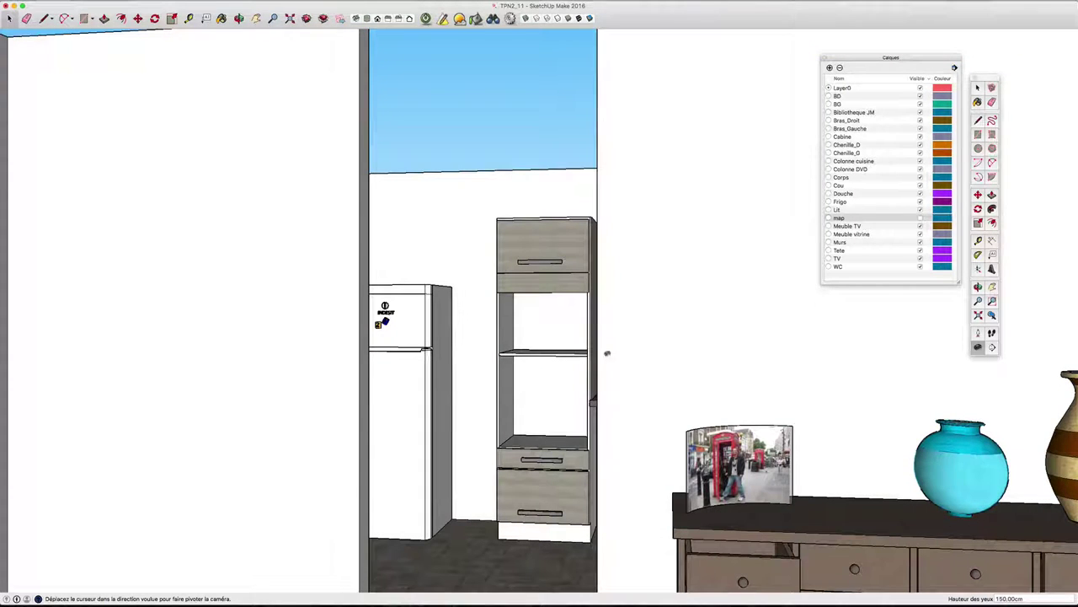
- Look around from the hallway, past the sideboard and fridge, toward the living room doorway
mouse_move(716, 332)
mouse_down()
mouse_move(648, 334)
mouse_move(753, 365)
mouse_up()
mouse_move(595, 337)
mouse_down()
mouse_move(898, 369)
mouse_move(527, 342)
mouse_up()
mouse_move(621, 342)
mouse_down()
mouse_move(296, 337)
mouse_move(308, 412)
mouse_up()
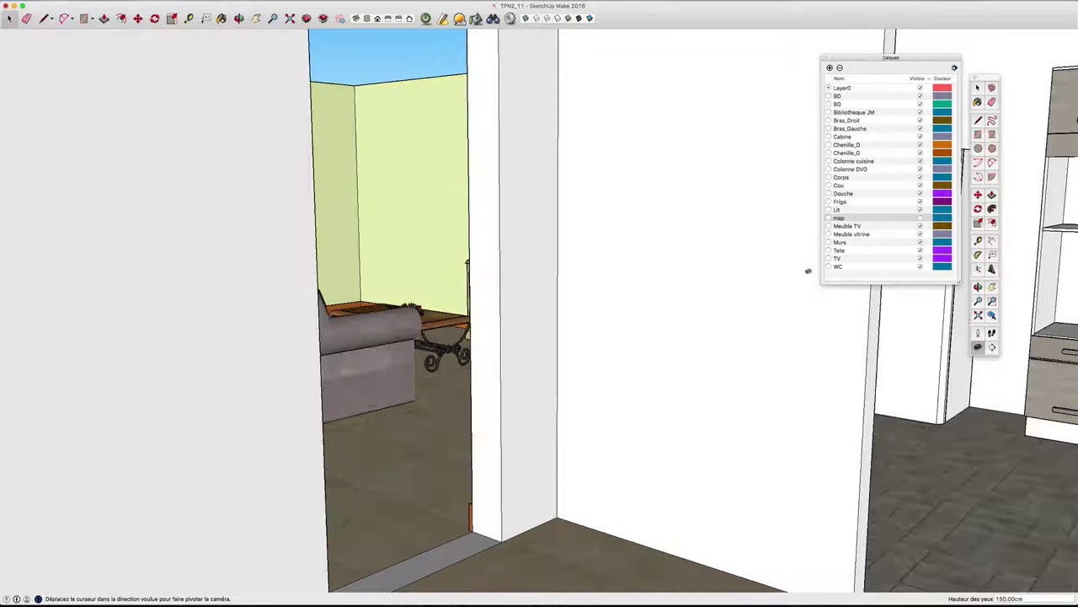
- Walk through the doorway into the living room, facing the round dining table and dresser
click(992, 333)
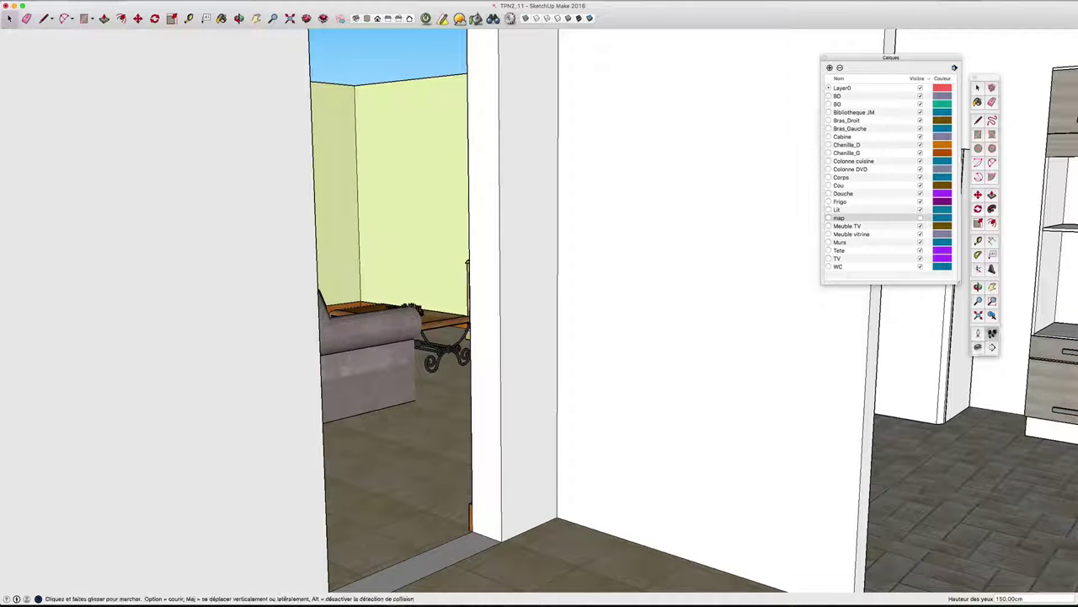
mouse_move(413, 431)
mouse_down()
mouse_move(386, 404)
mouse_move(398, 403)
mouse_move(413, 433)
mouse_up()
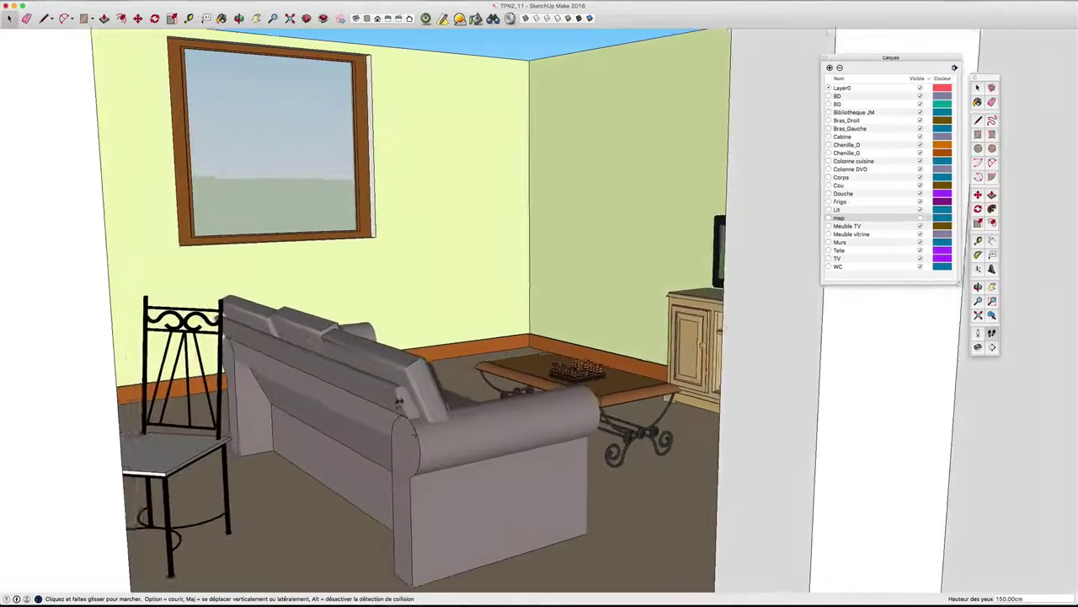
drag(398, 396, 411, 409)
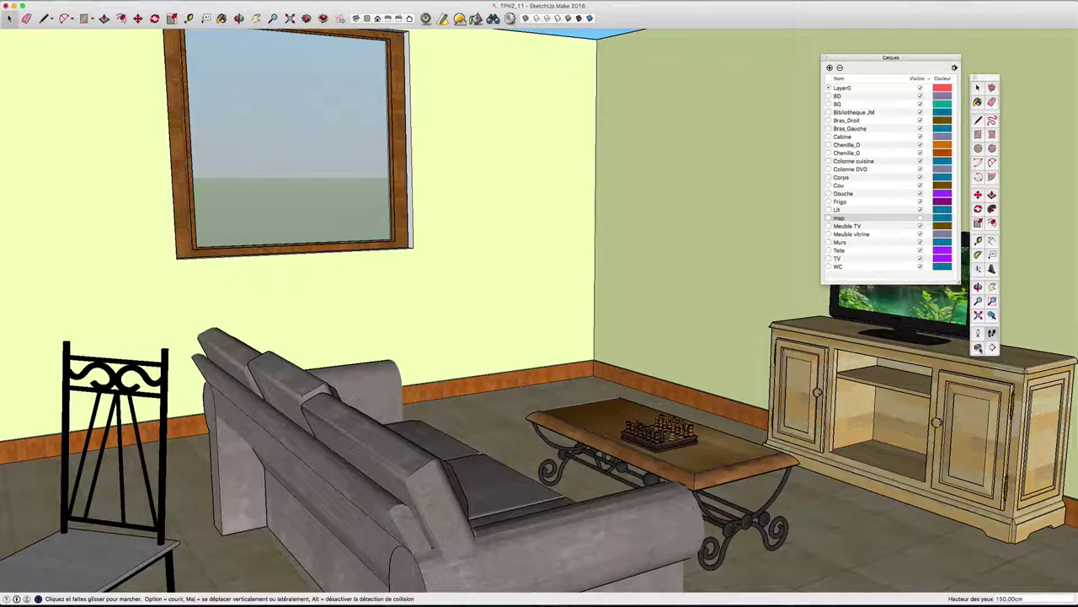
mouse_move(716, 312)
middle_down()
mouse_move(190, 281)
mouse_move(472, 303)
mouse_move(370, 295)
middle_up()
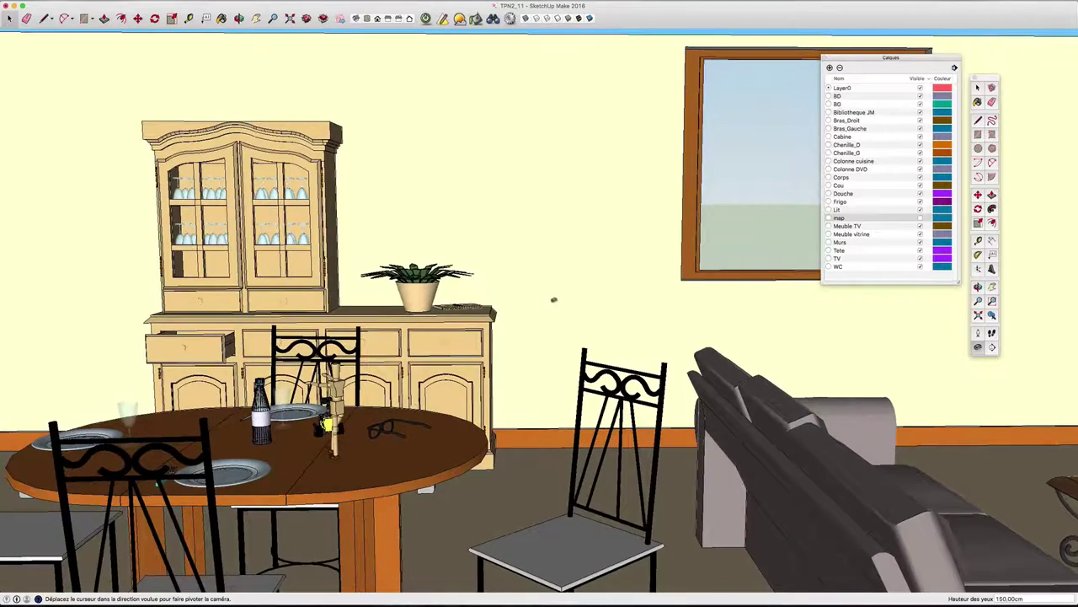
- Face the dining table and set the field of view to 50 degrees
middle_drag(554, 298, 467, 294)
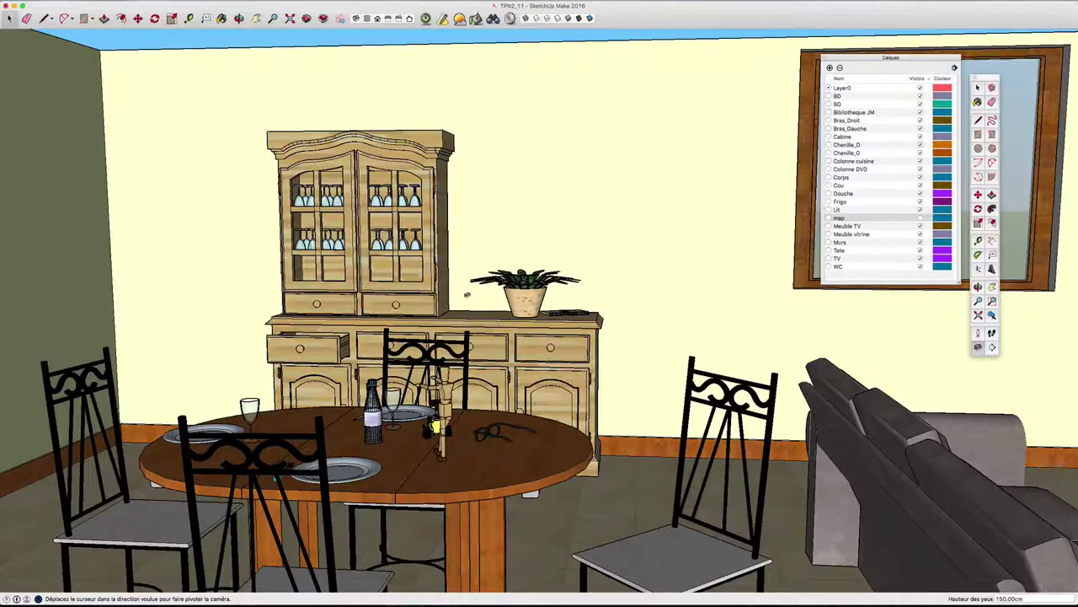
key(z)
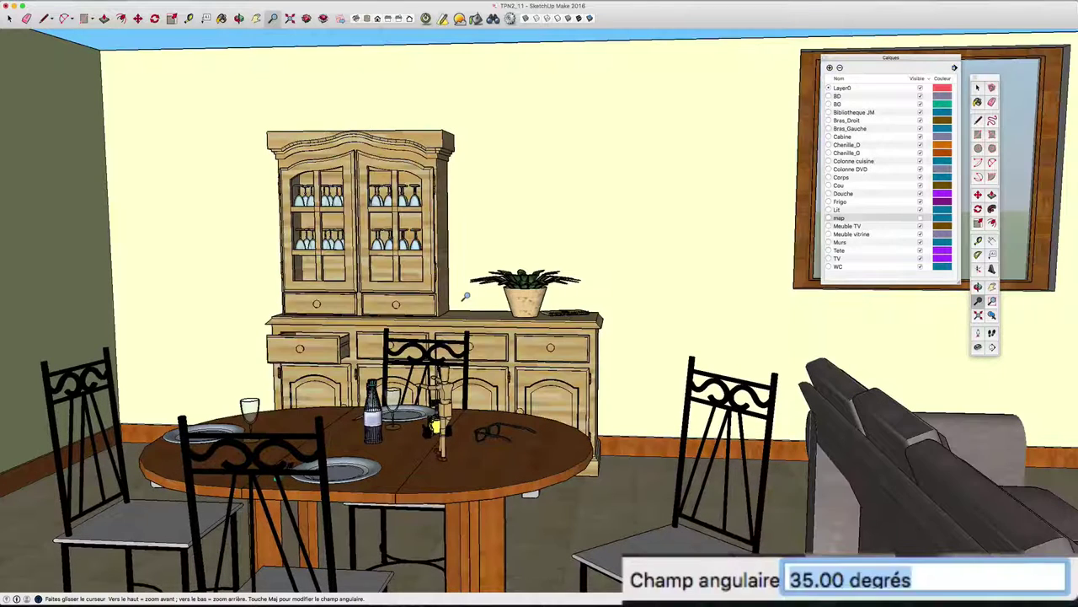
text(50)
key(Return)
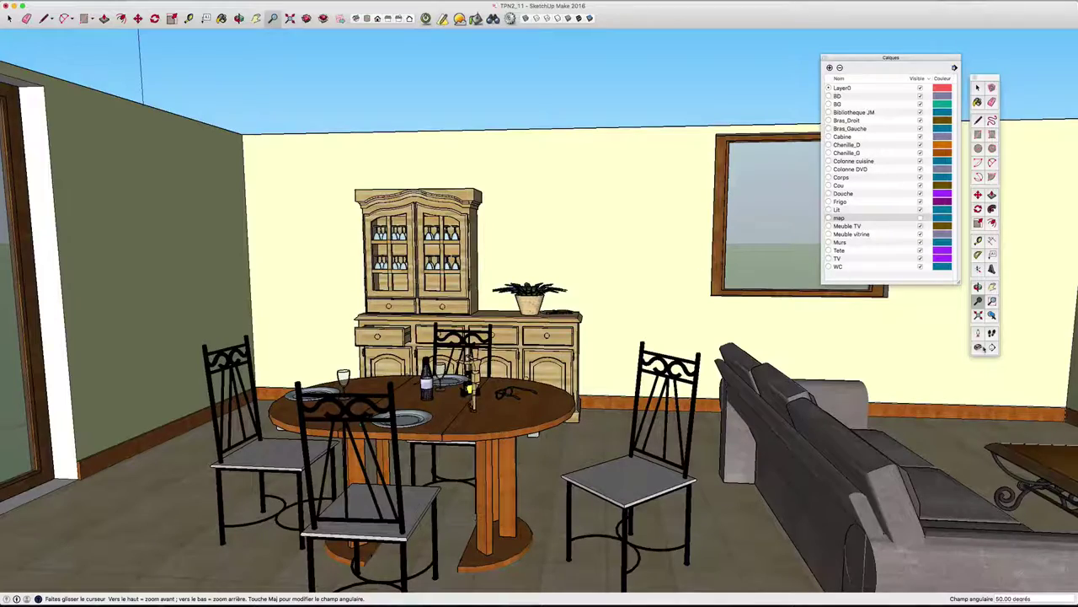
- Reposition at eye height in the living room, turn right, and walk into the kitchen corridor
click(978, 346)
click(573, 310)
drag(573, 310, 758, 313)
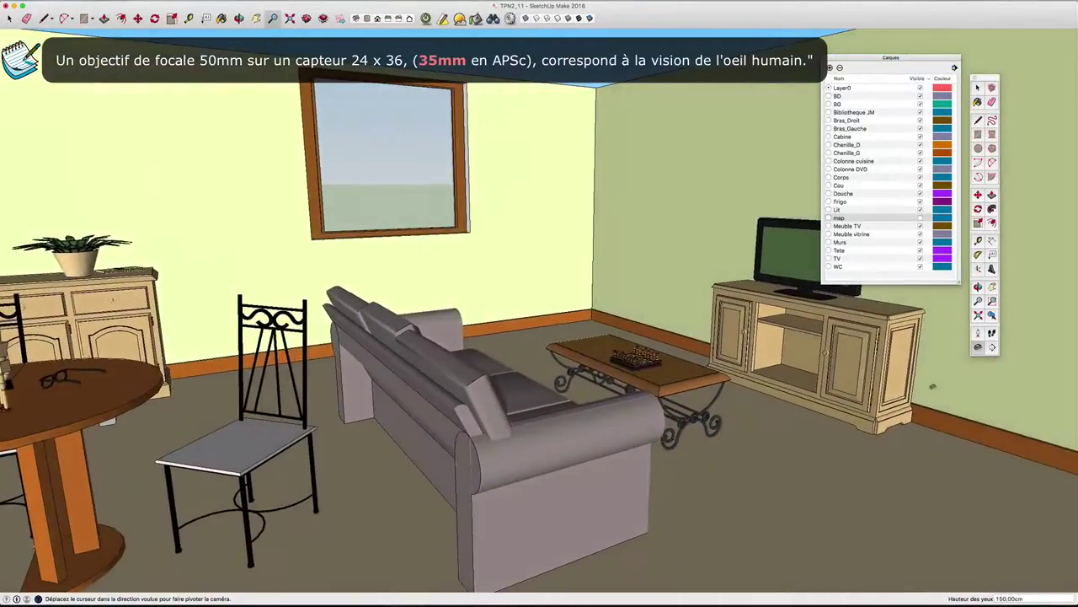
click(992, 332)
mouse_move(911, 469)
mouse_down()
mouse_move(1023, 440)
mouse_move(999, 423)
mouse_move(858, 438)
mouse_up()
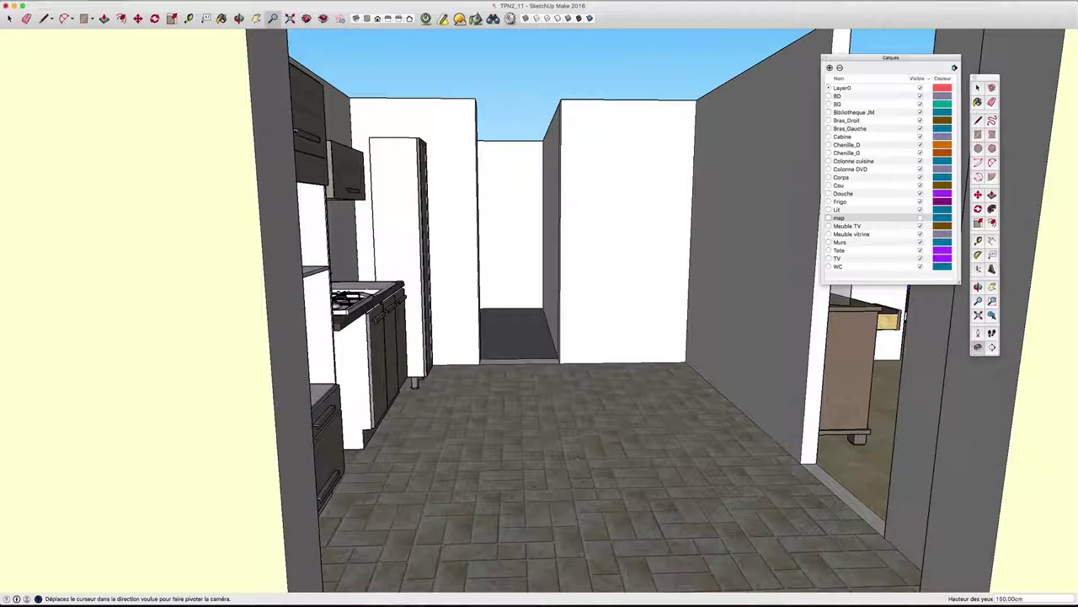
- Change the eye height to 180 cm in the kitchen corridor
drag(577, 460, 639, 469)
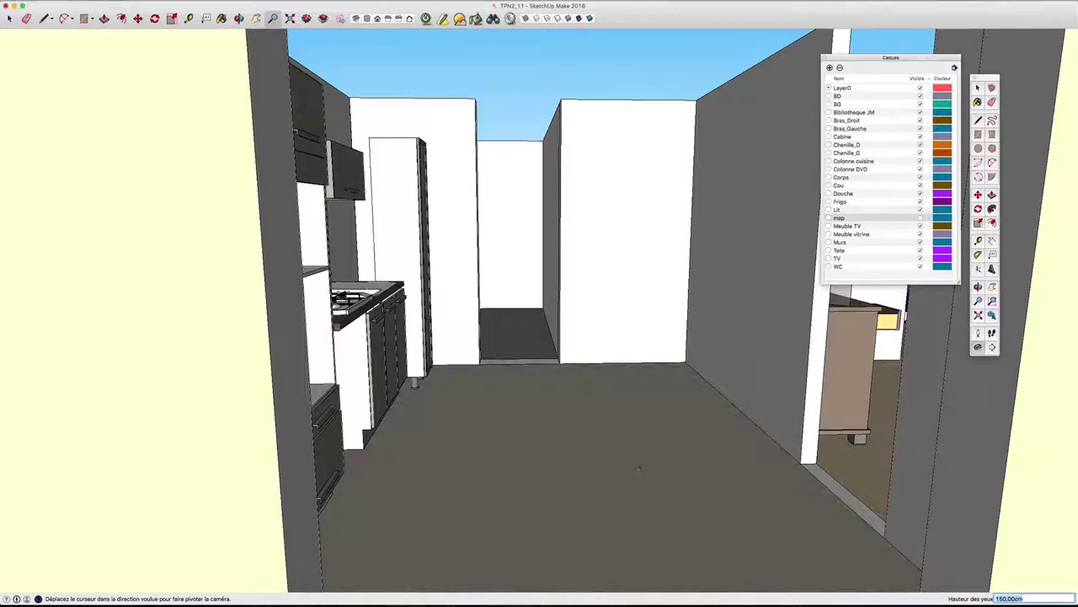
text(136)
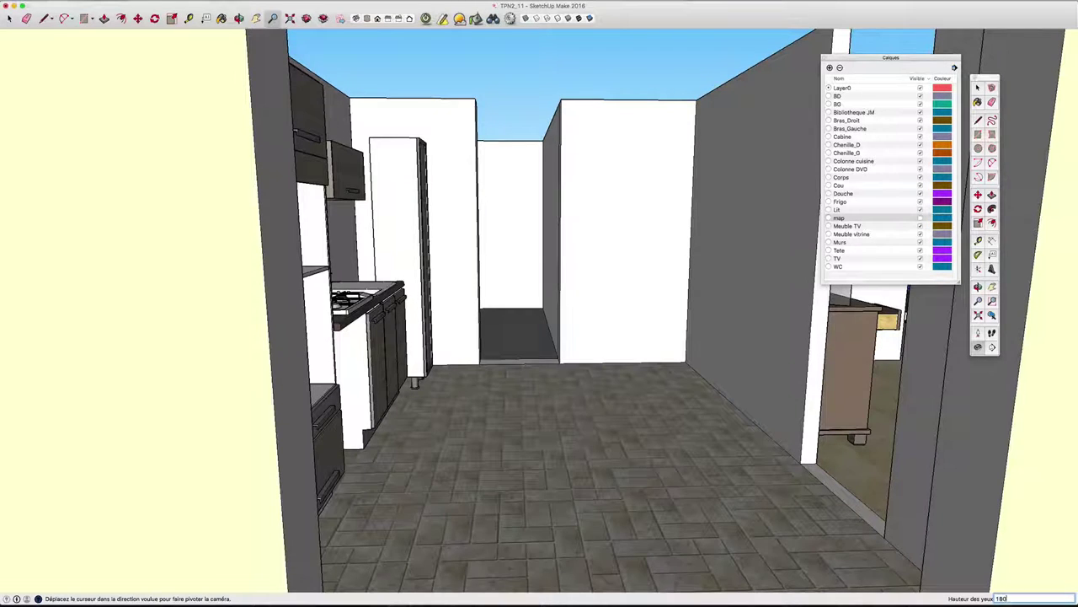
key(Return)
text(180)
key(Return)
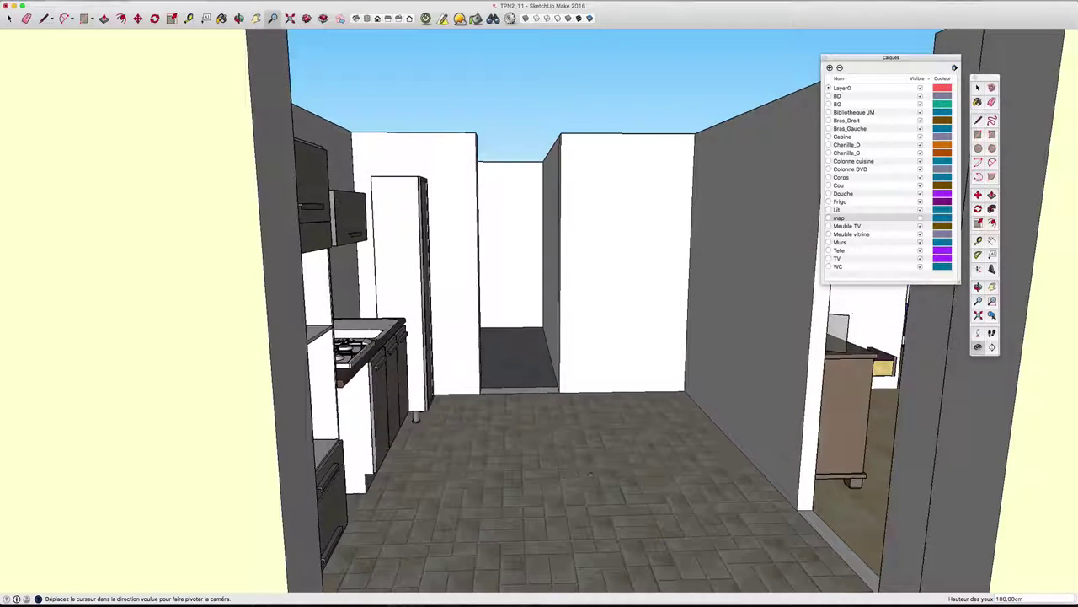
- Walk down the kitchen corridor past the cooker, turning right toward the far doorways
key(w)
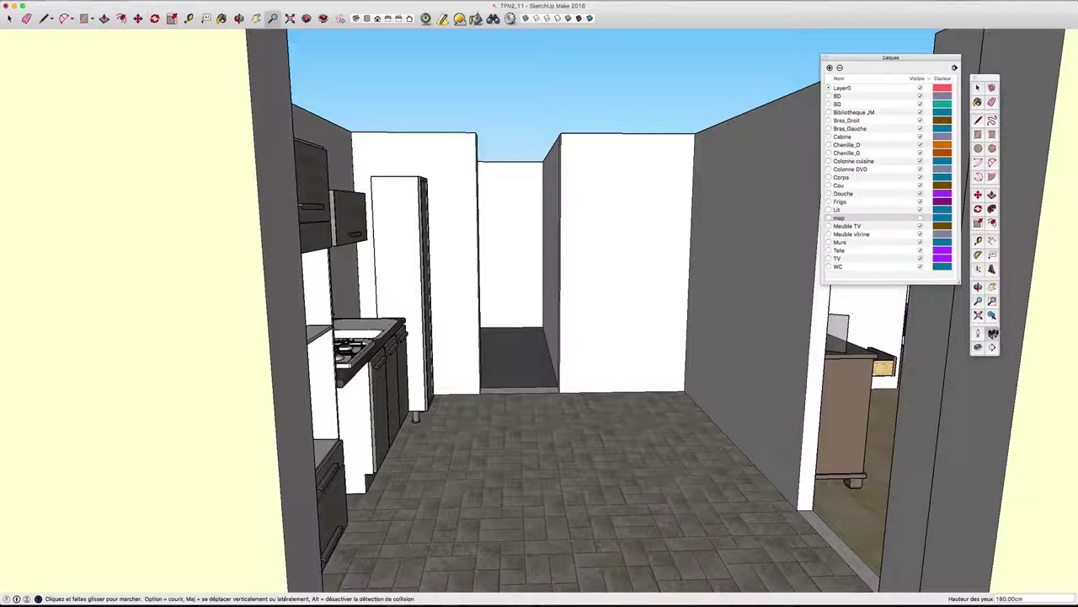
mouse_move(703, 450)
mouse_down()
mouse_move(704, 425)
mouse_move(723, 426)
mouse_up()
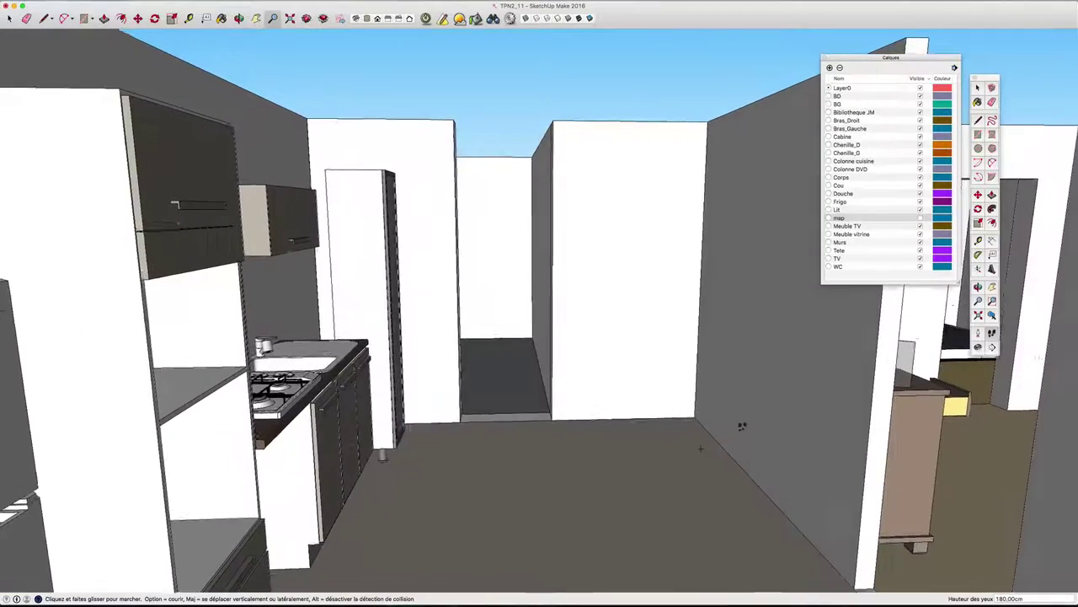
mouse_move(722, 426)
mouse_down()
mouse_move(831, 429)
mouse_move(768, 420)
mouse_move(792, 422)
mouse_up()
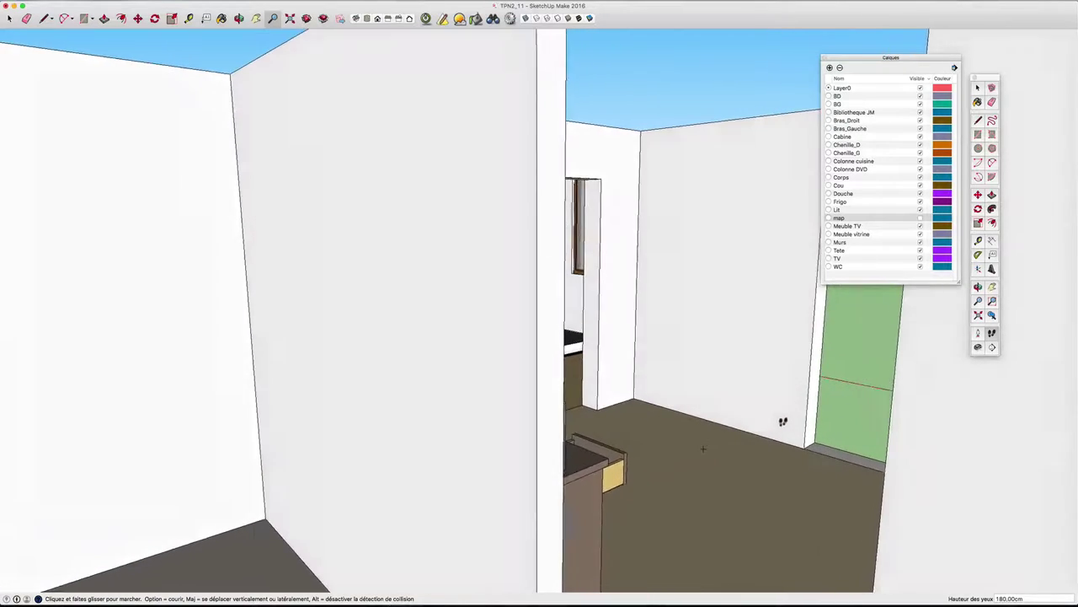
- Walk on and turn left to the bedroom doorway with the double bed in view
mouse_move(798, 422)
mouse_down()
mouse_move(607, 406)
mouse_move(652, 402)
mouse_up()
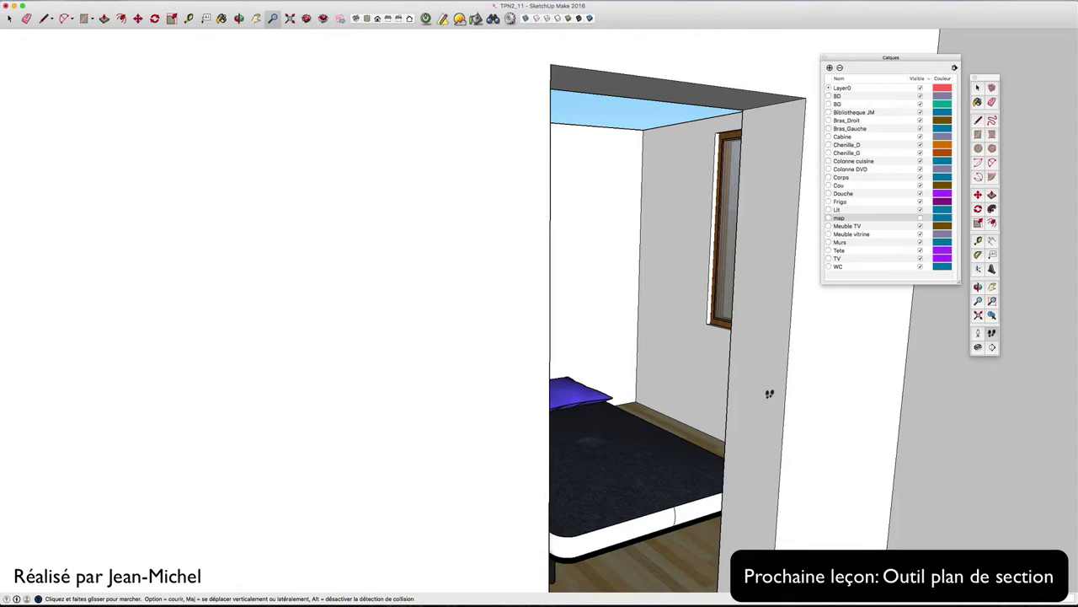
click(959, 6)
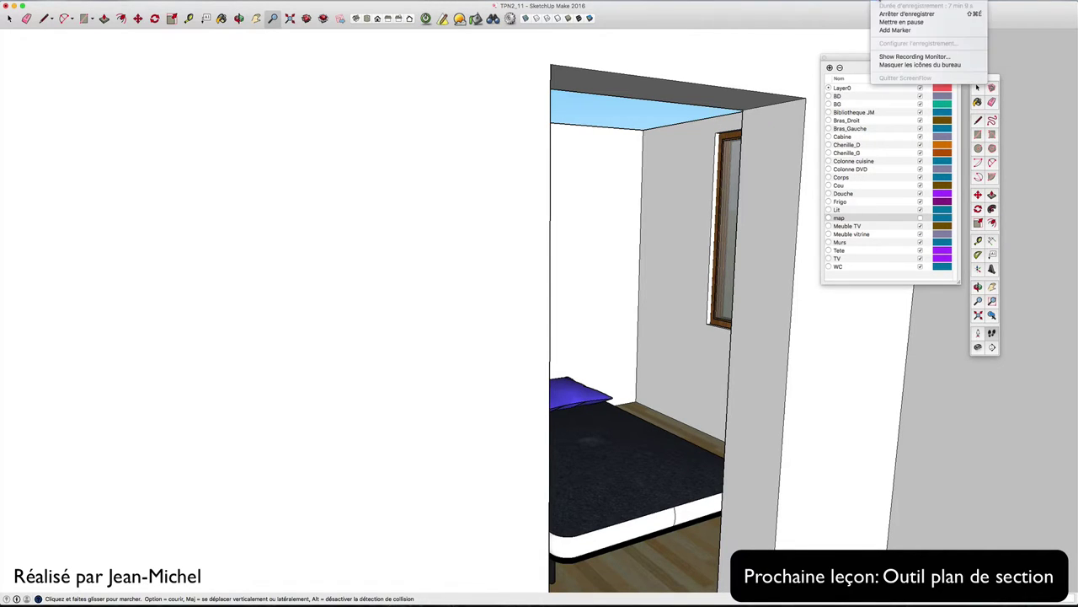